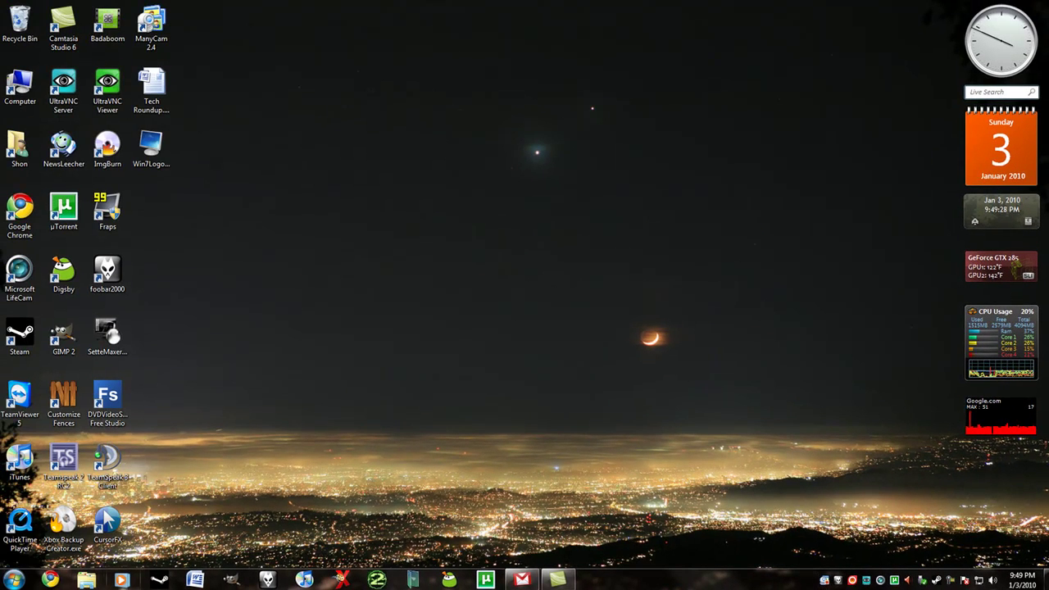
Step: Search for uTorrent in the browser and download the Windows installer
left_click(50, 580)
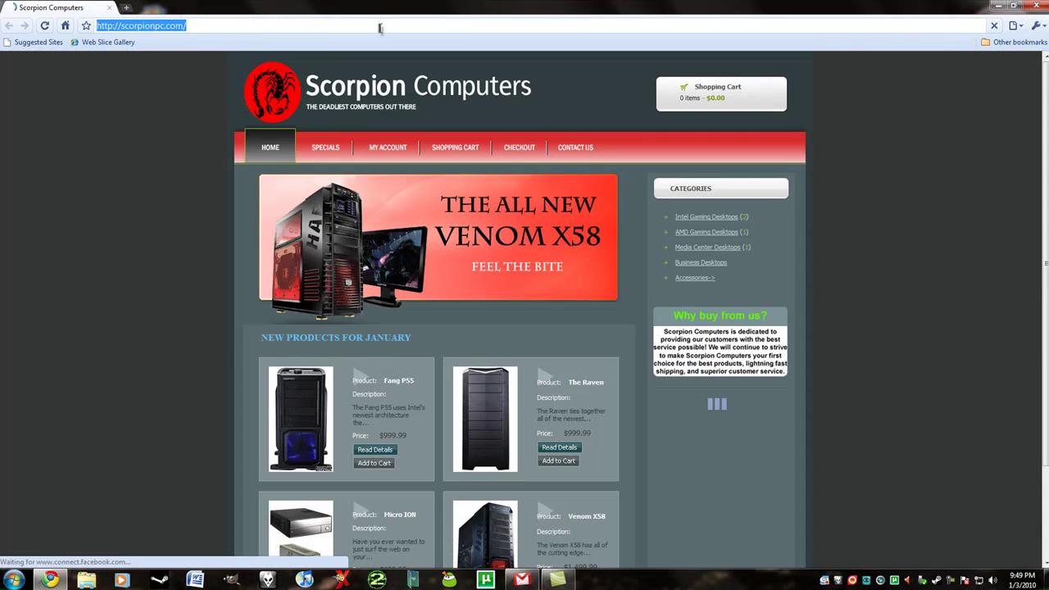
type("utorrent")
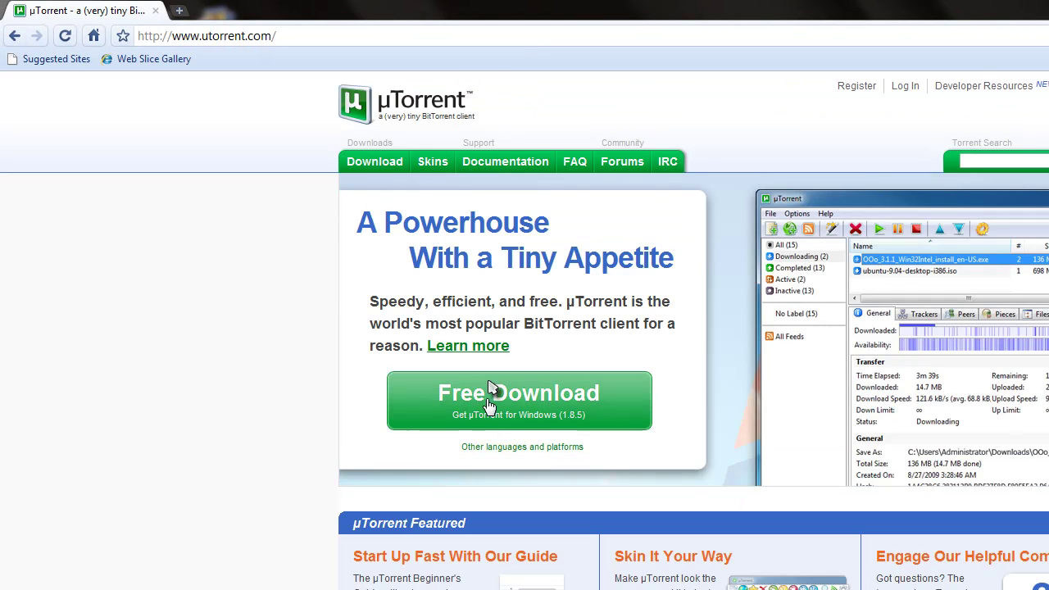
left_click(492, 412)
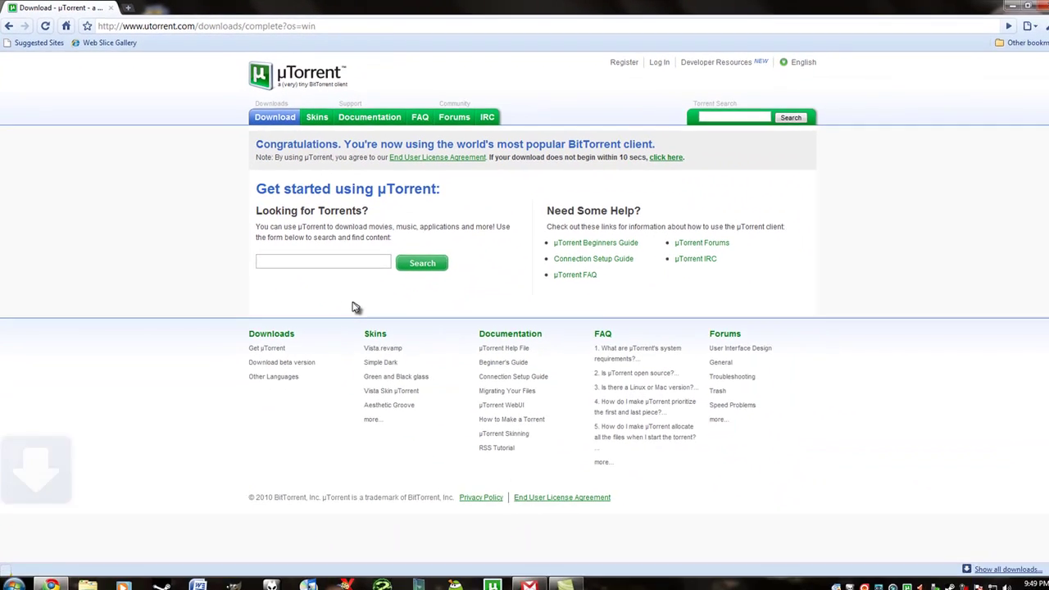
left_click(245, 558)
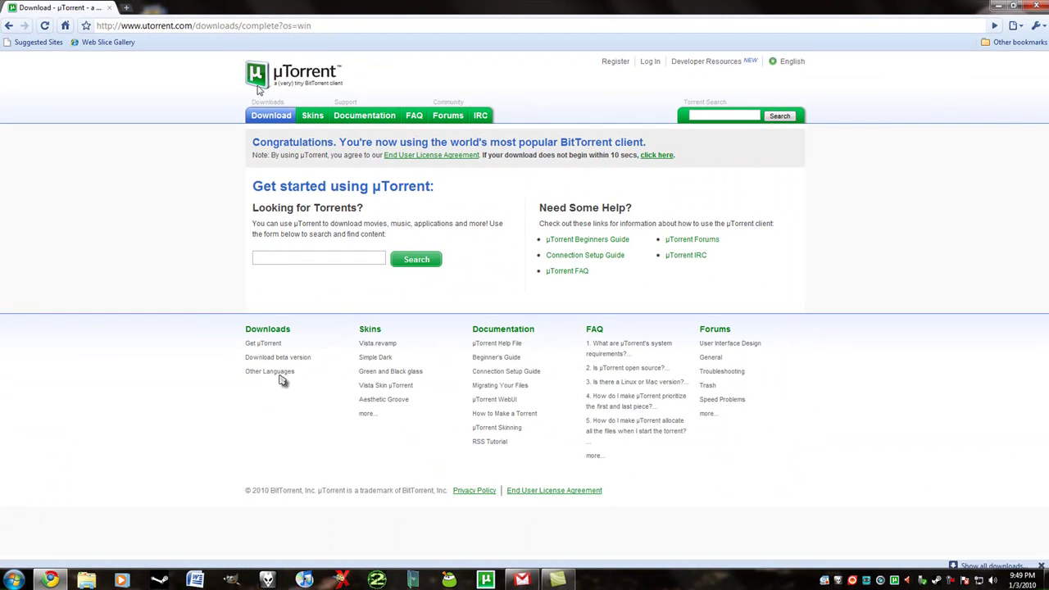
Step: Browse the uTorrent downloads page for the Mac version, then close the empty uTorrent window
left_click(282, 119)
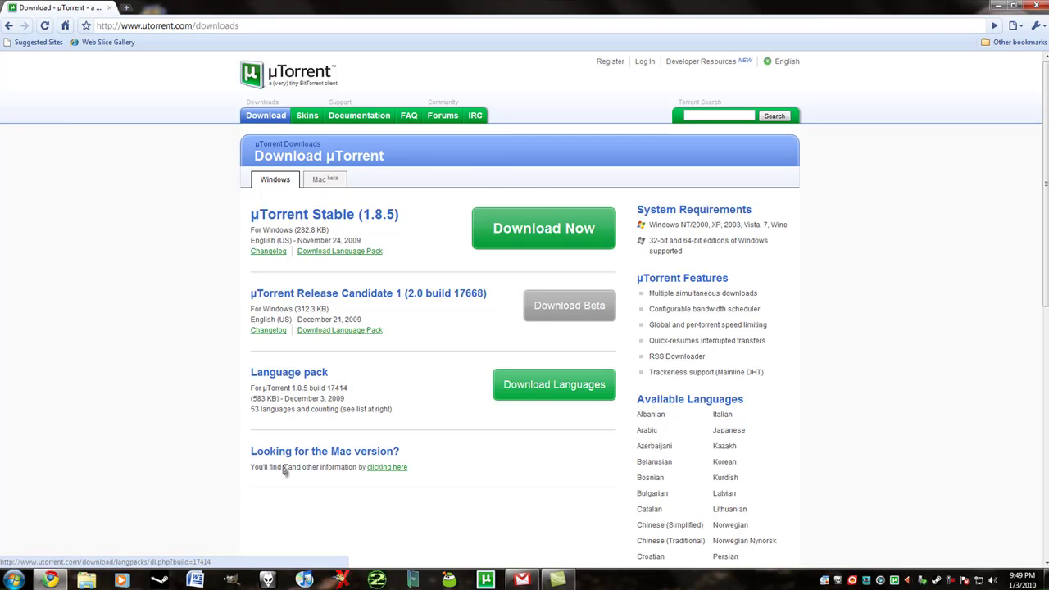
left_click(395, 468)
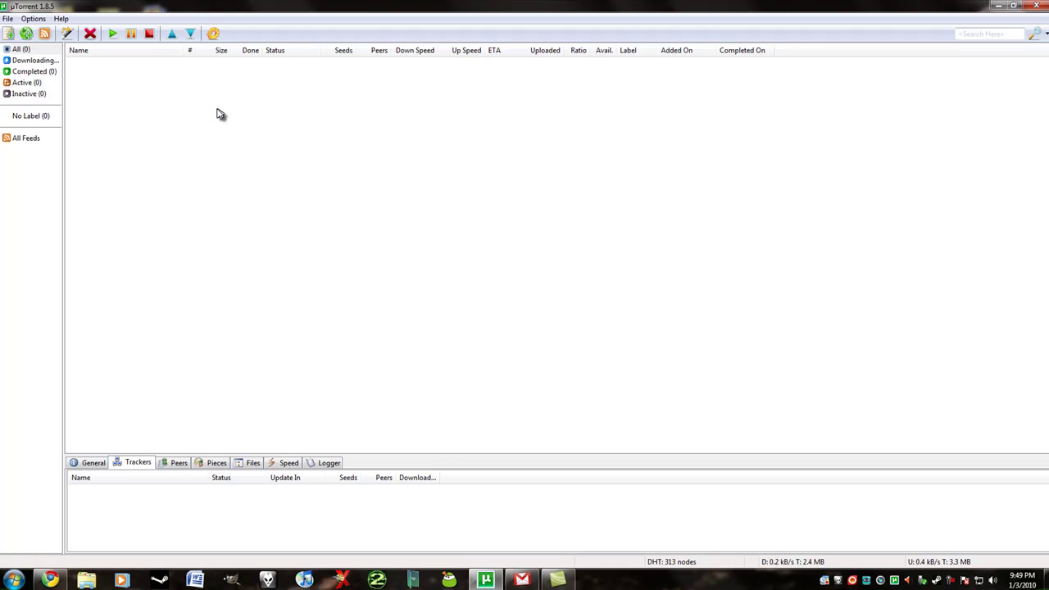
left_click(1039, 6)
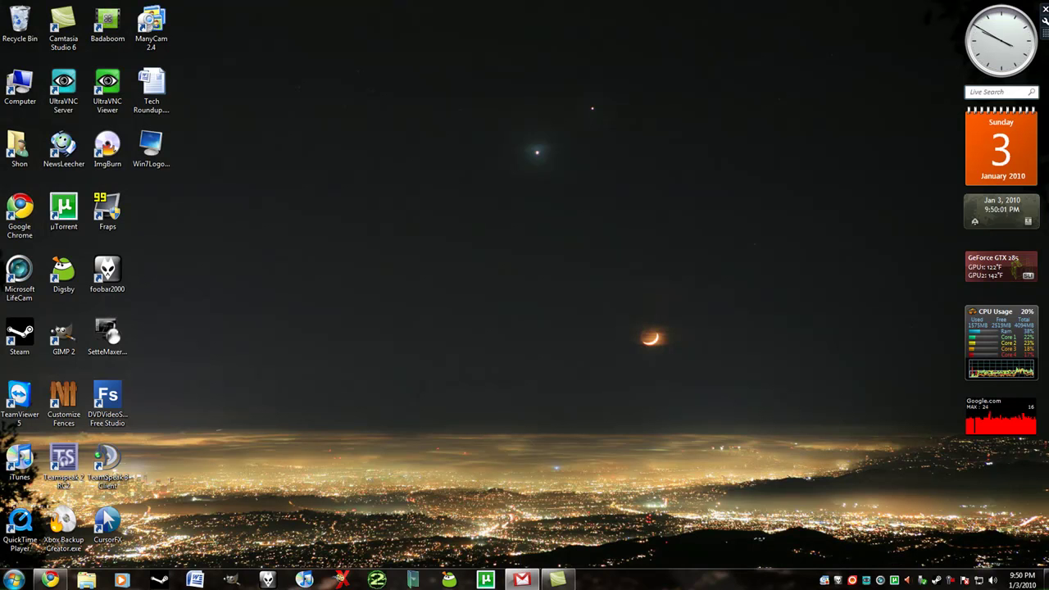
Step: Download ubuntu-8.04.3-desktop-amd64.iso.torrent from ubuntu.com's BitTorrent download links
left_click(50, 579)
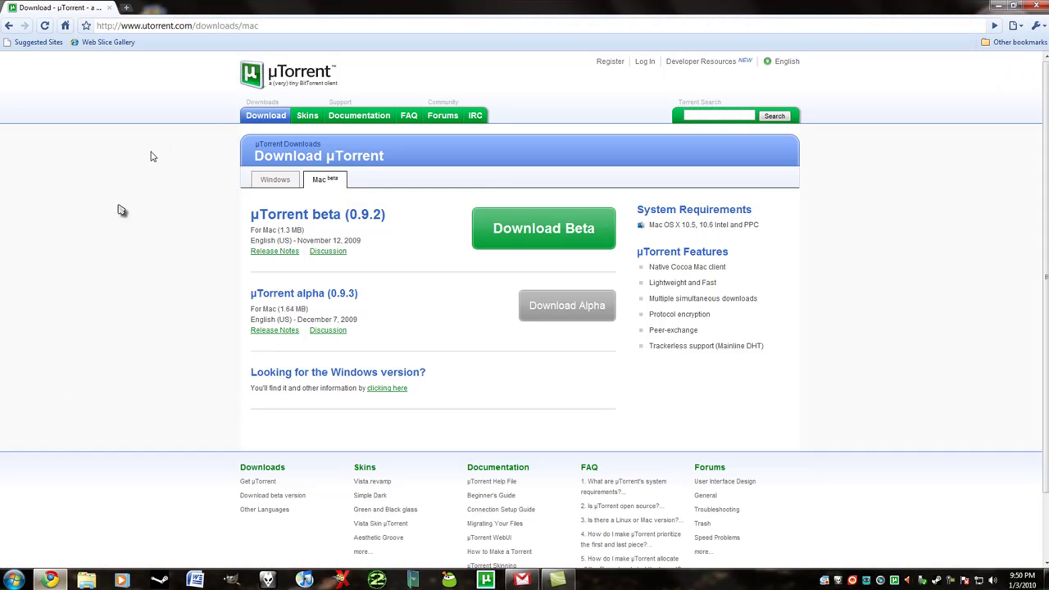
left_click(172, 26)
type("ubun")
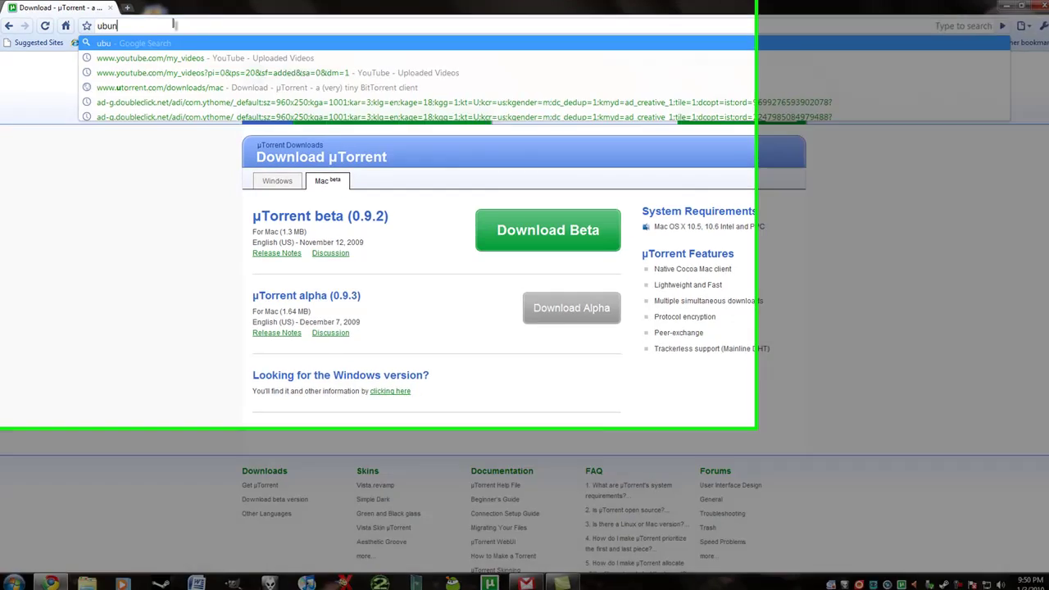
type("tu.com")
key("Return")
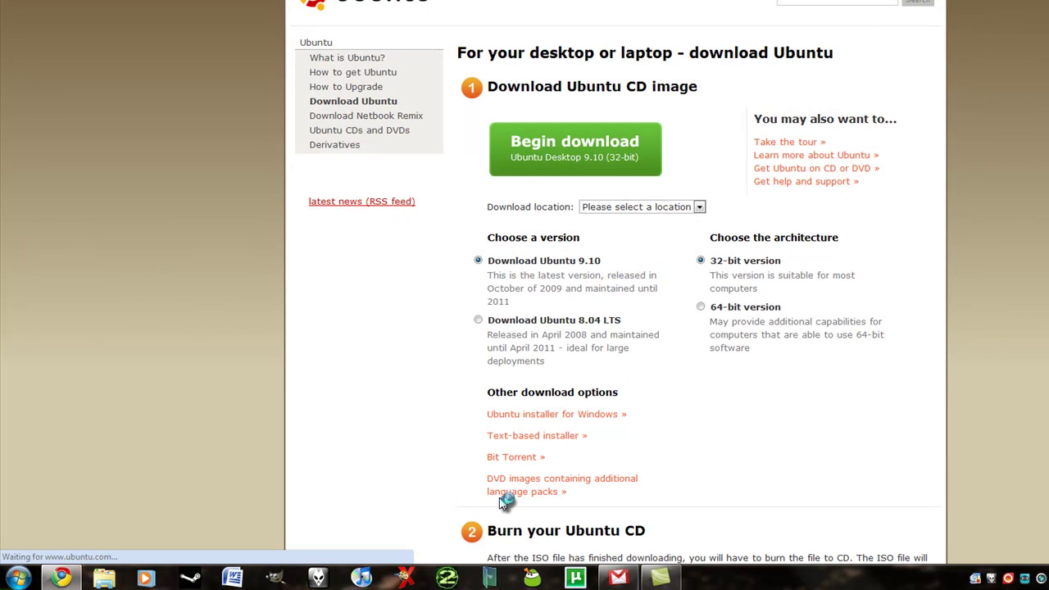
left_click(500, 458)
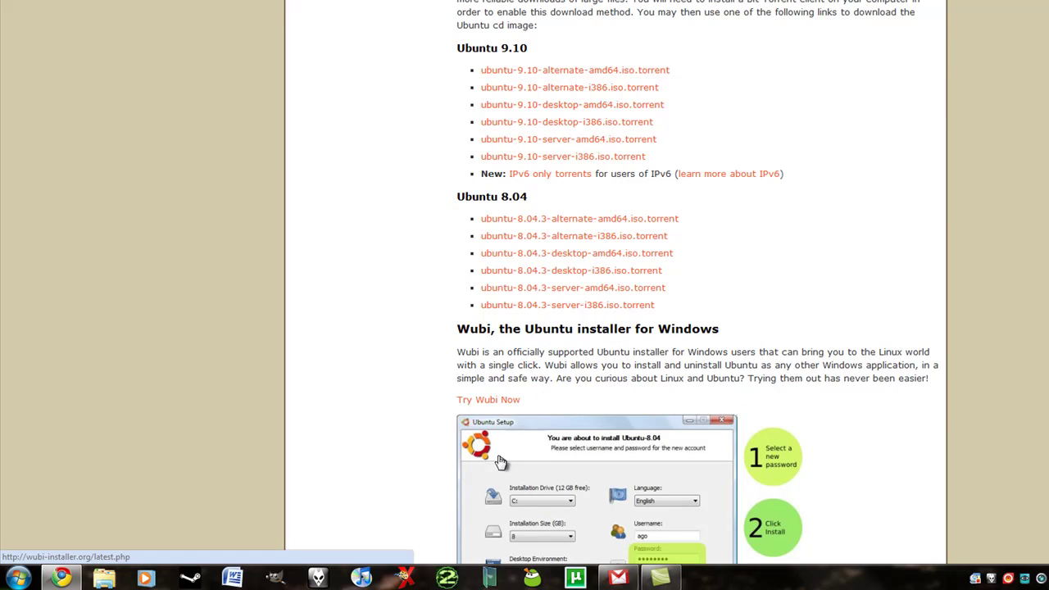
left_click(566, 261)
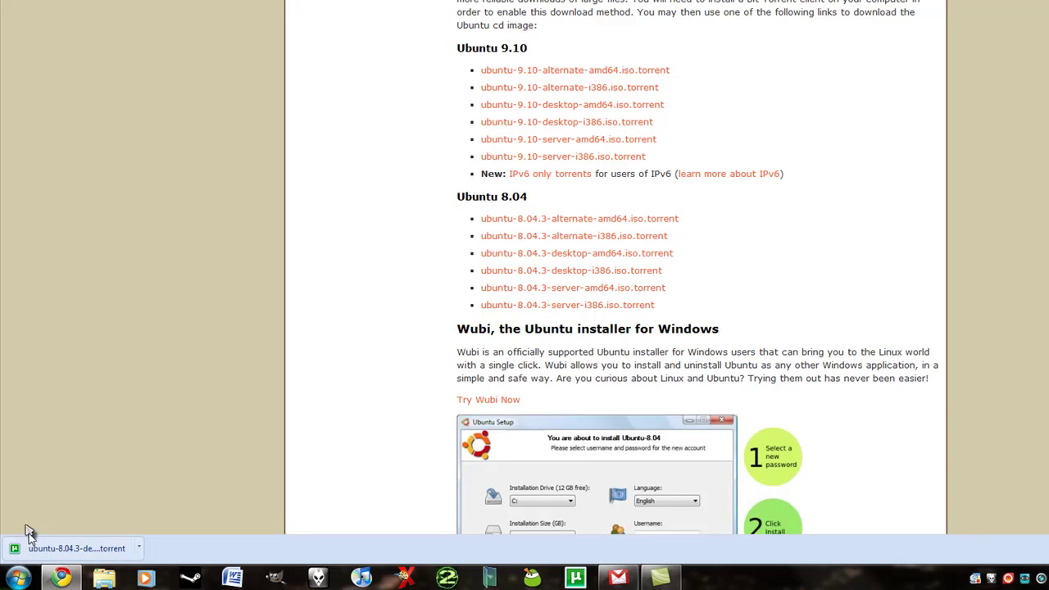
Step: Add the Ubuntu 8.04.3 amd64 torrent to uTorrent, saving to the Desktop, and start it
left_click(66, 551)
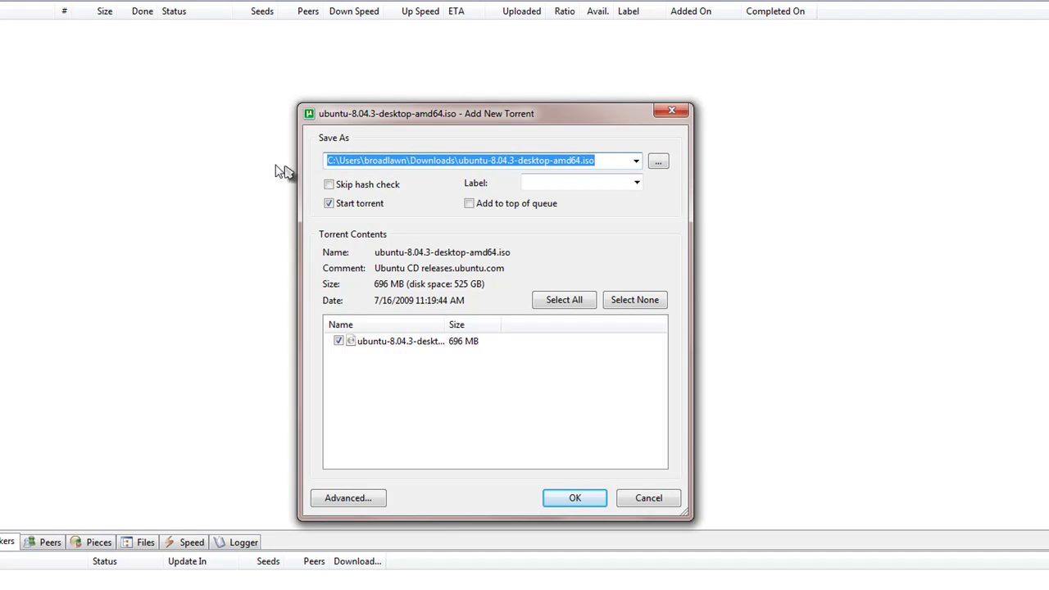
left_click(657, 163)
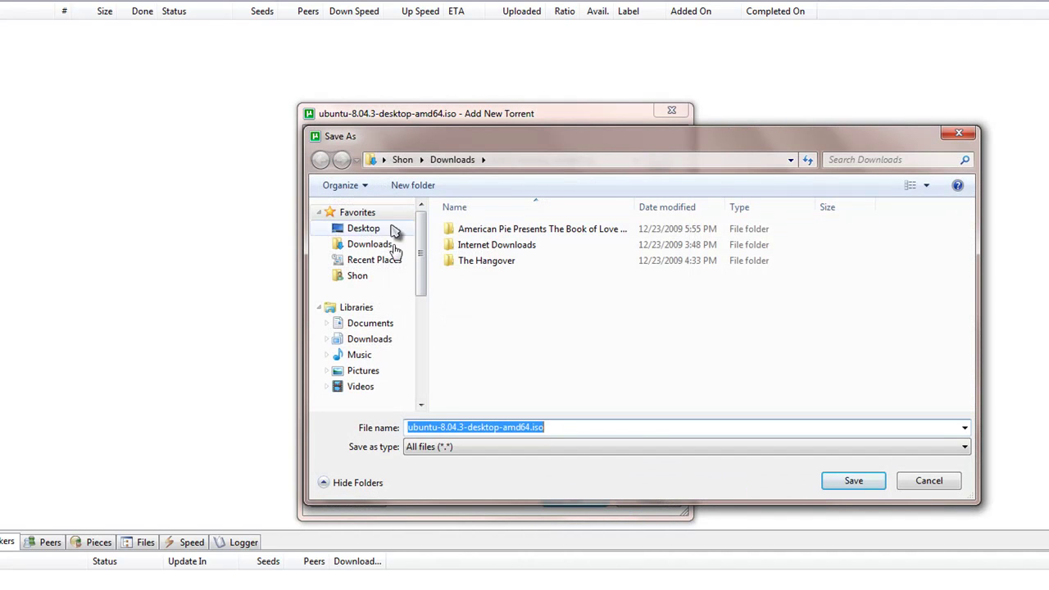
left_click(364, 229)
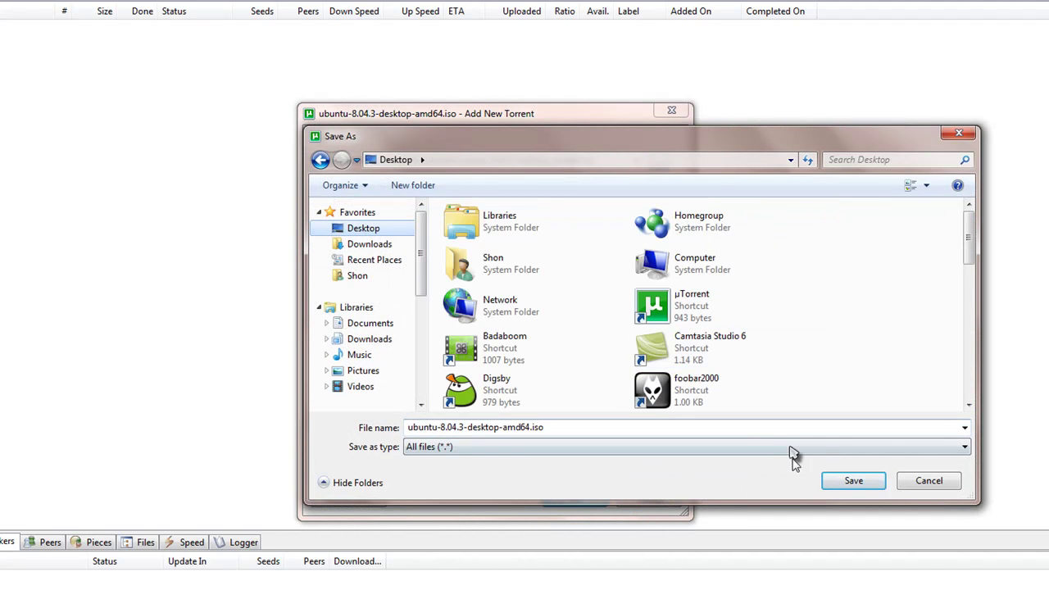
left_click(853, 481)
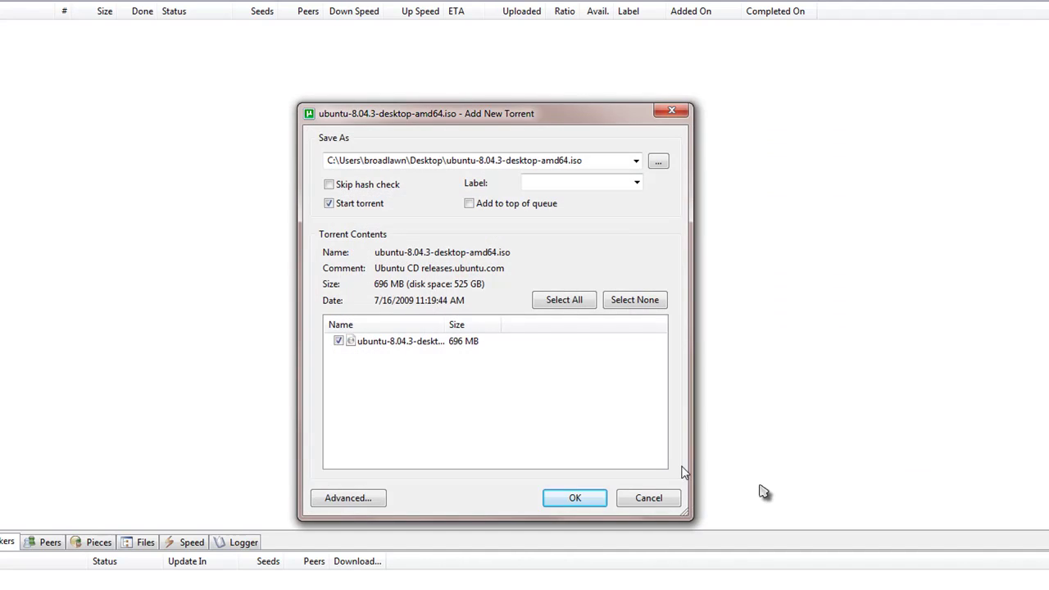
left_click(587, 496)
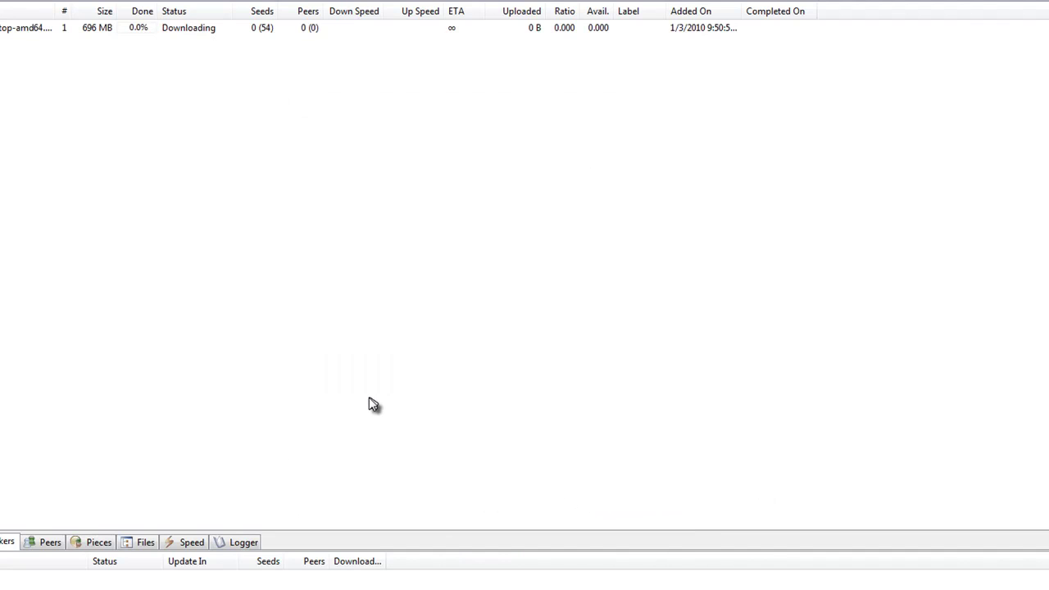